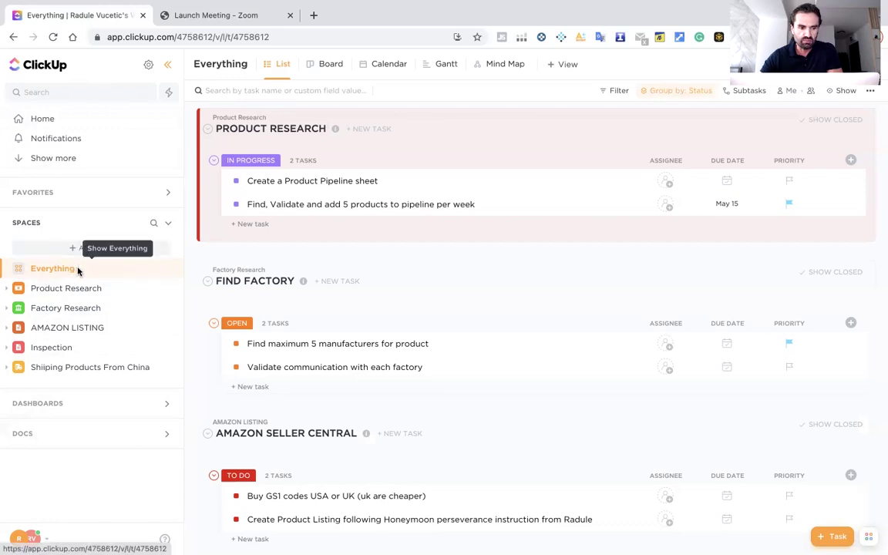
# Review the task lists of every space in the Everything view, from Product Research to Shipping Products.
pyautogui.click(57, 223)
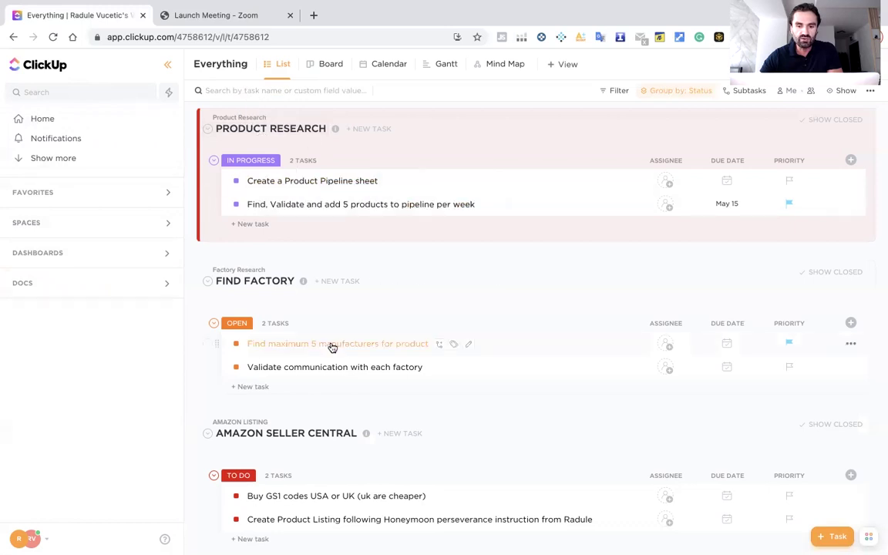
pyautogui.scroll(-2, 331, 347)
pyautogui.scroll(-8, 338, 347)
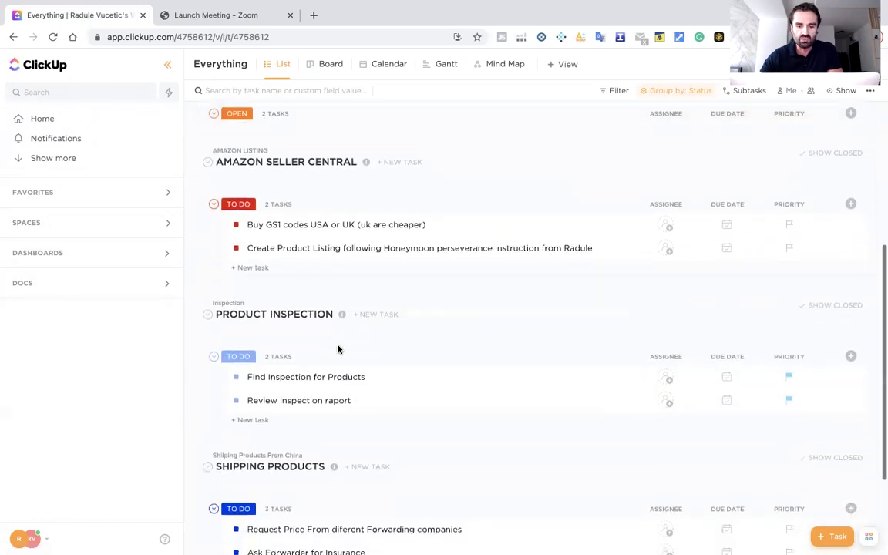
pyautogui.scroll(-1, 338, 349)
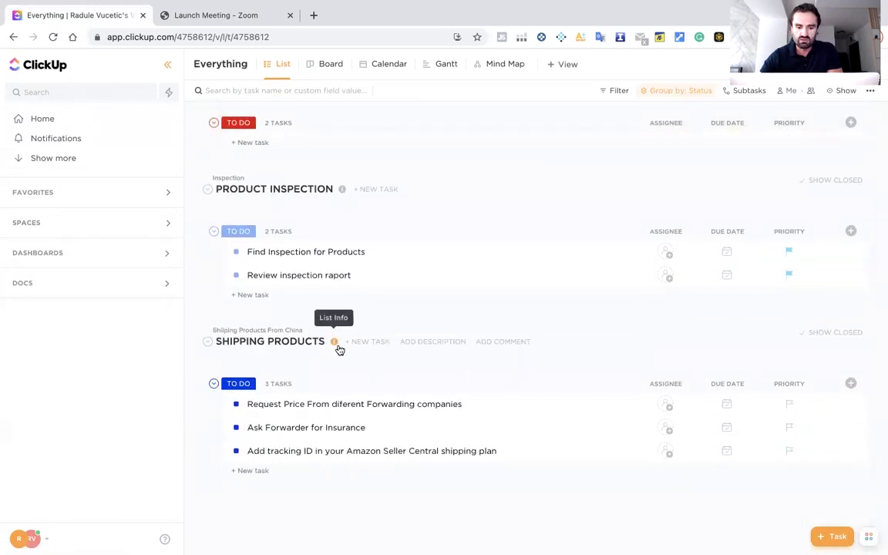
pyautogui.scroll(2, 339, 349)
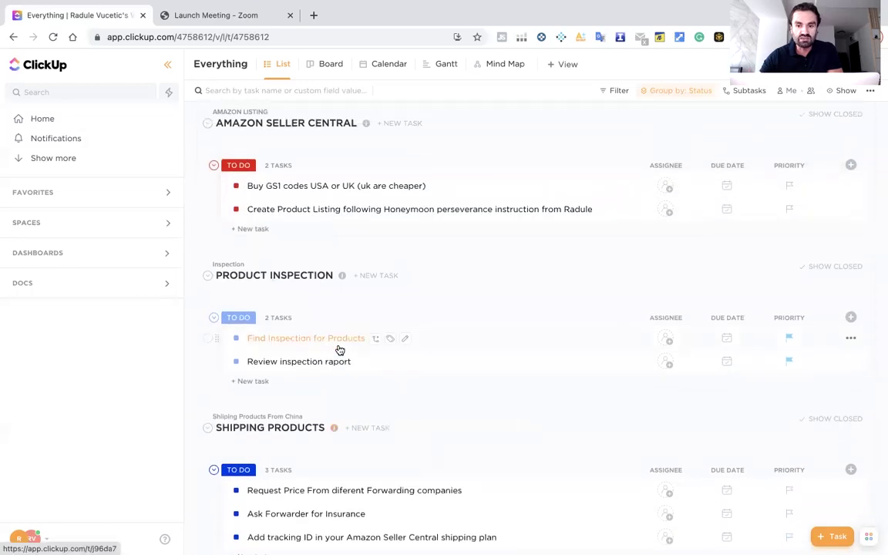
pyautogui.scroll(4, 374, 356)
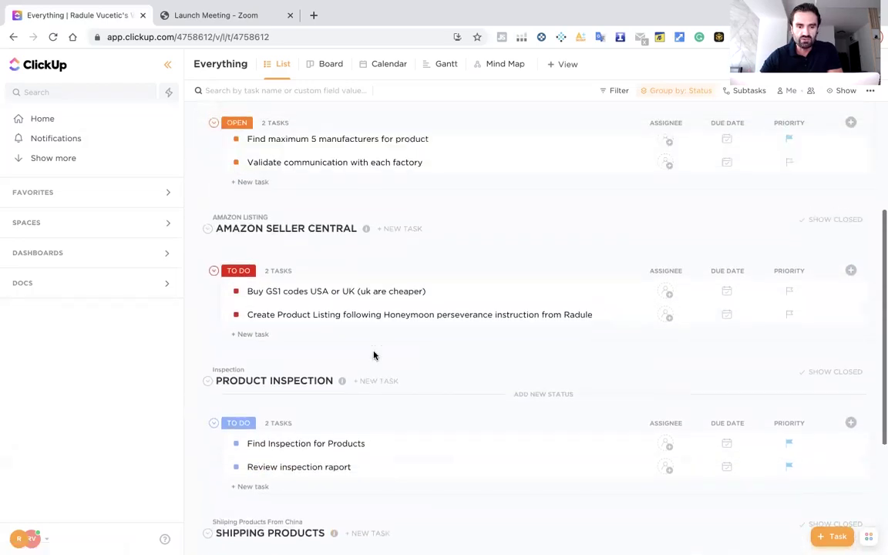
pyautogui.scroll(2, 374, 356)
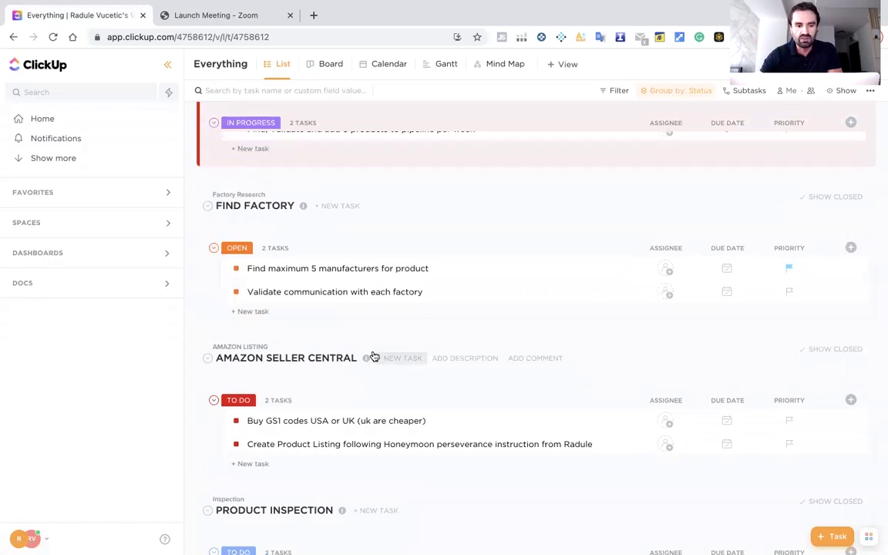
pyautogui.scroll(2, 375, 355)
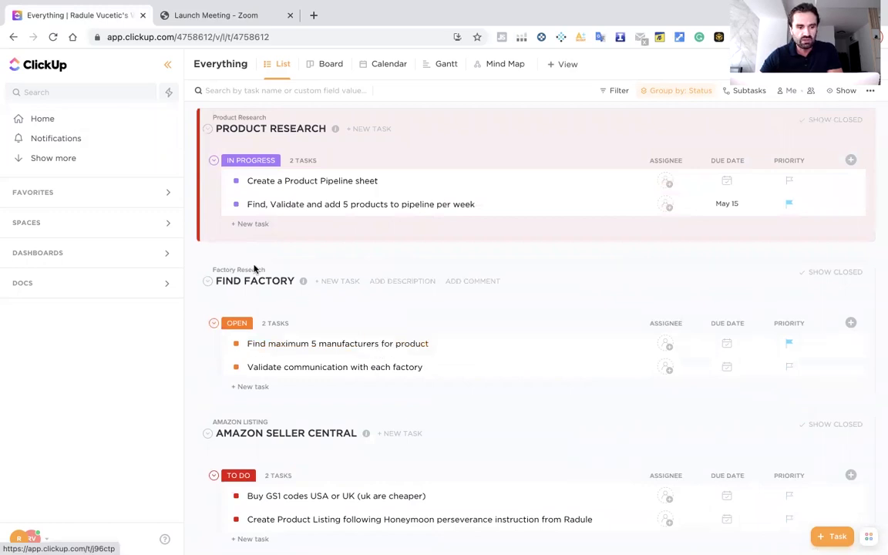
# Start creating a new space named PRODUKT PRETRAGA.
pyautogui.click(101, 224)
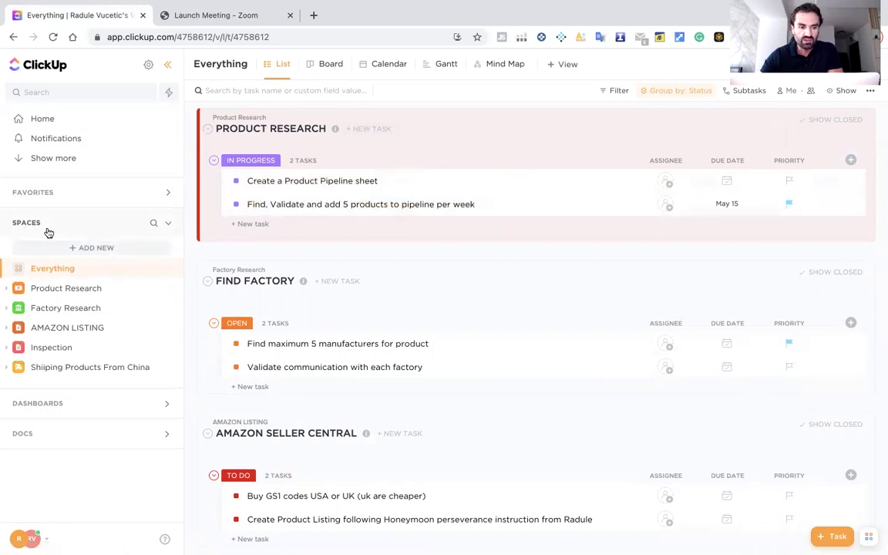
pyautogui.click(78, 248)
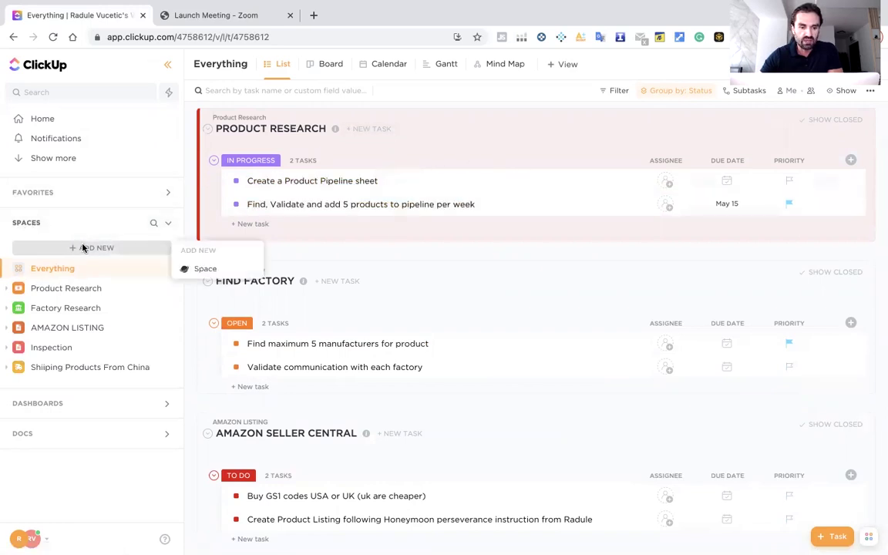
pyautogui.click(197, 268)
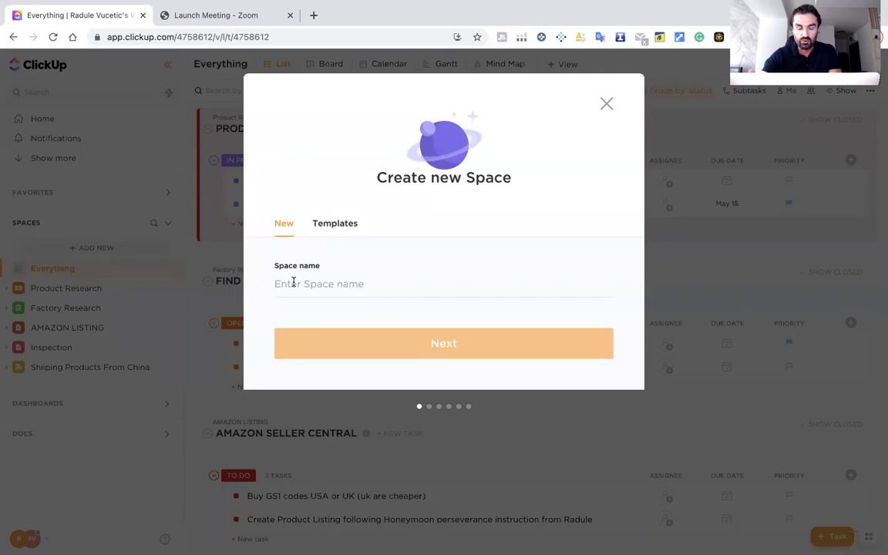
pyautogui.write('PRODUKT')
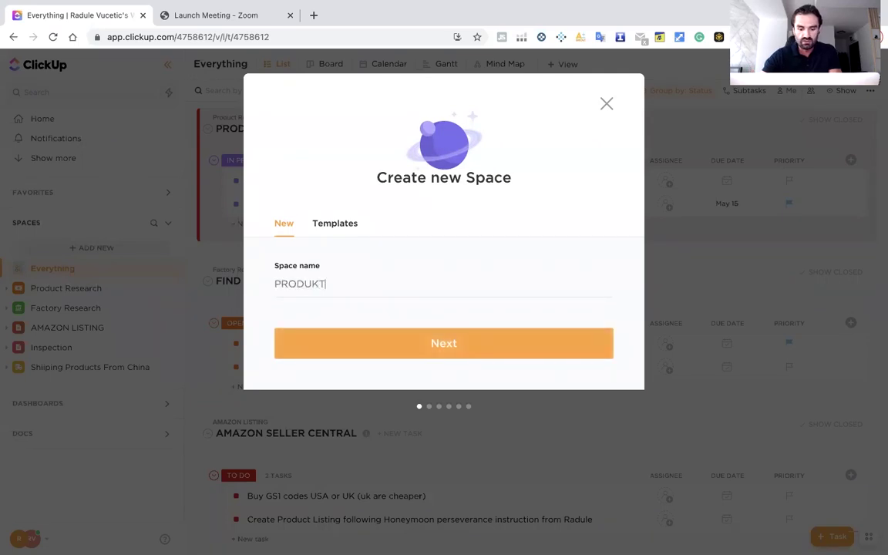
pyautogui.write(' PRETRAGA')
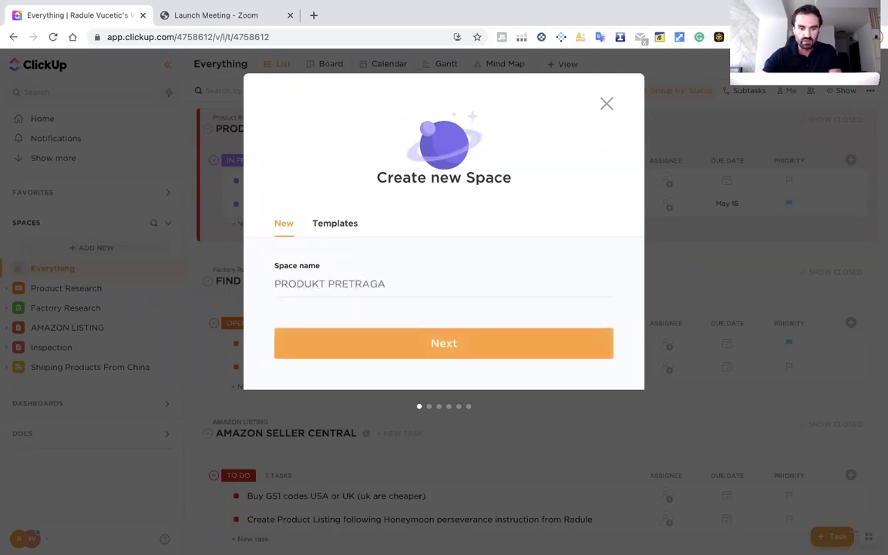
pyautogui.click(349, 343)
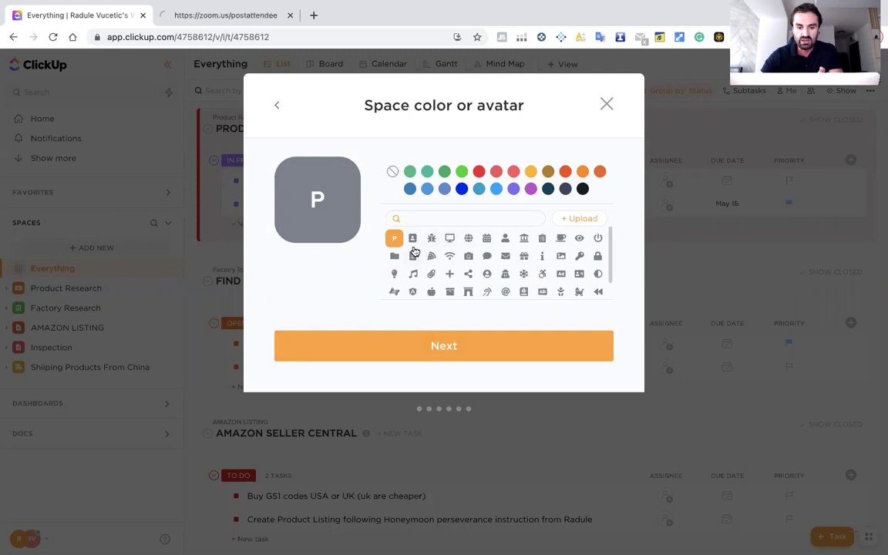
# Give the new space the address book avatar in light red and share it with the whole workspace.
pyautogui.click(414, 238)
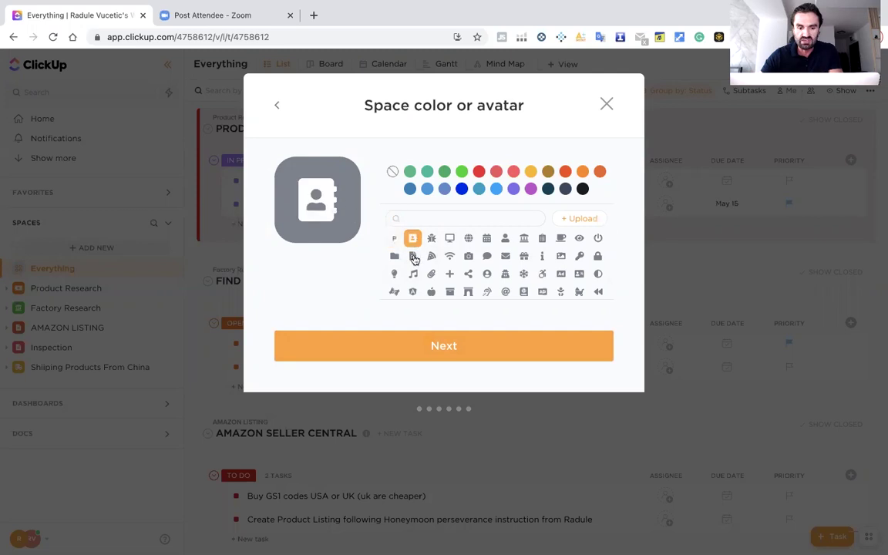
pyautogui.click(496, 171)
pyautogui.click(441, 351)
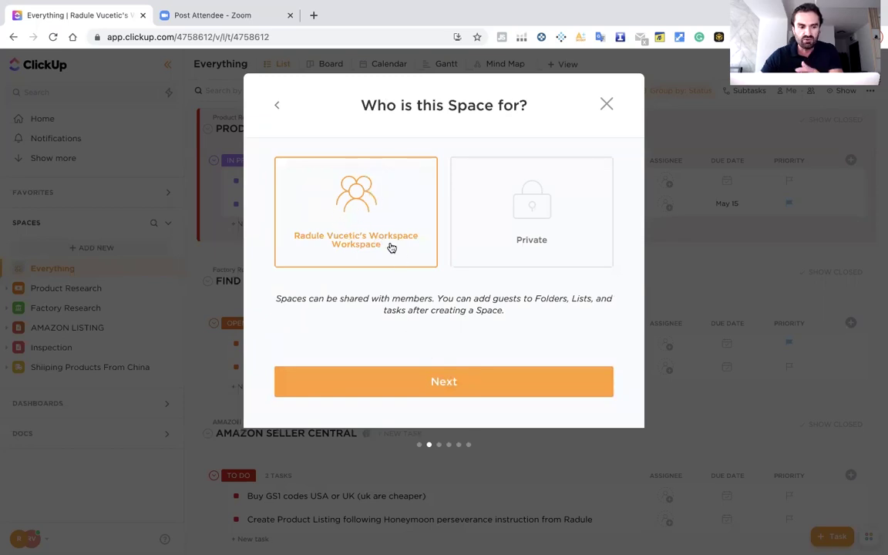
pyautogui.click(422, 386)
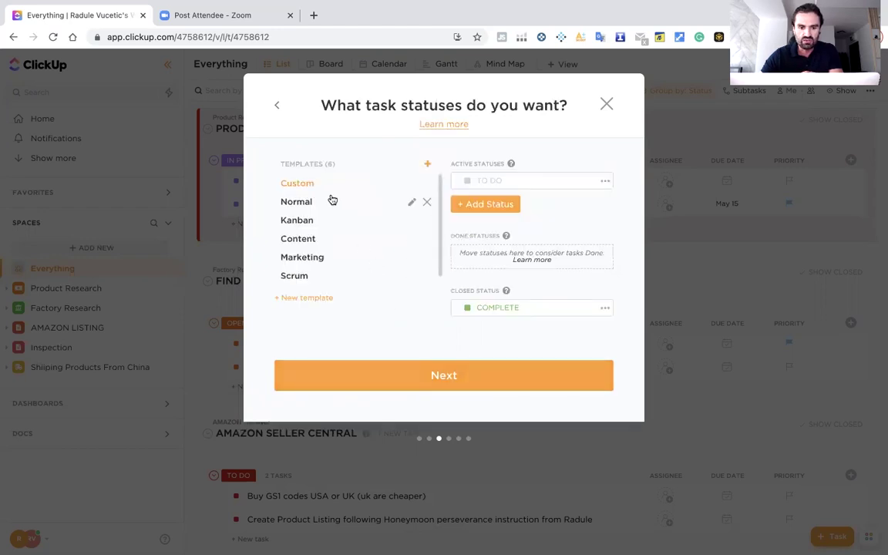
# Try the Normal and Kanban task status templates for the new space, ending on Content.
pyautogui.click(294, 202)
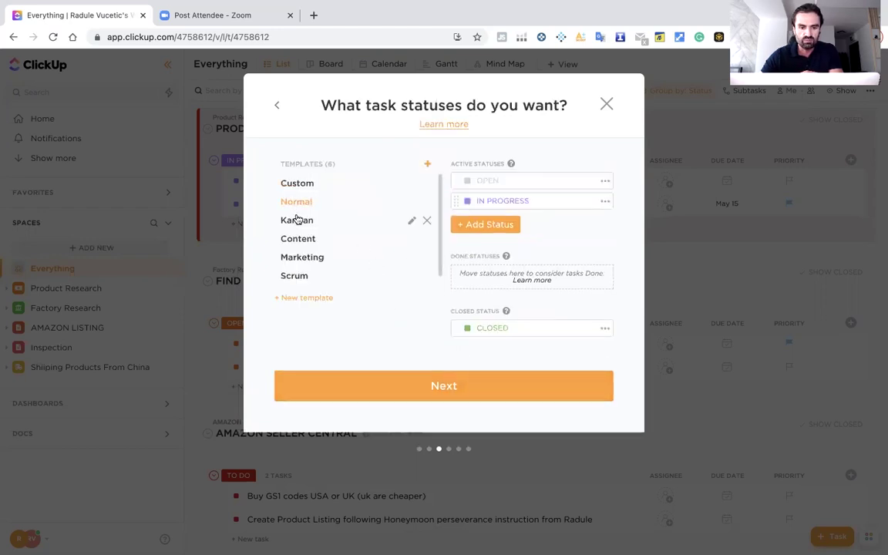
pyautogui.click(296, 222)
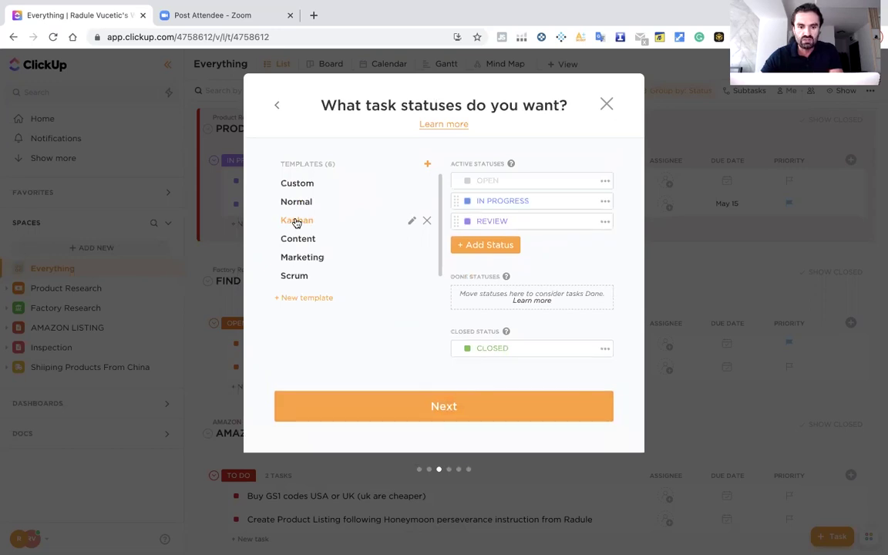
pyautogui.click(301, 240)
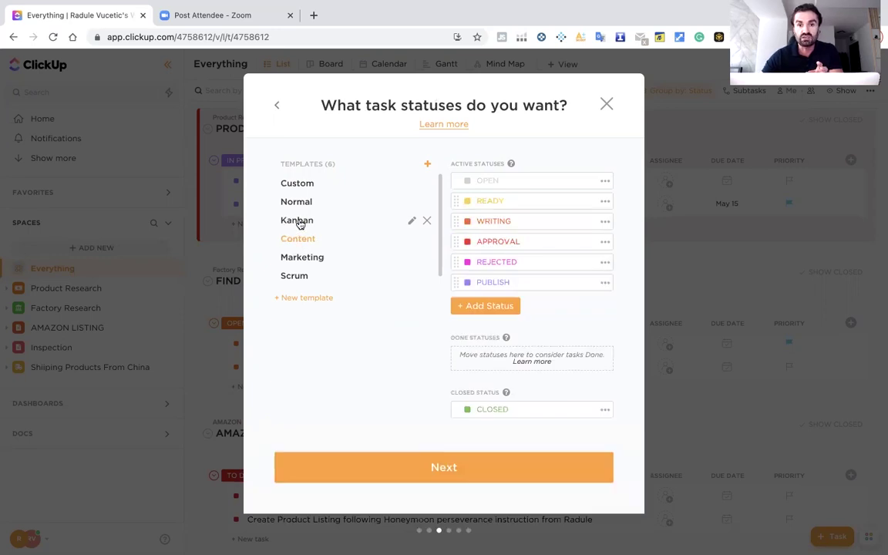
# Add a red active status named ZAVRSEN ZADATAK and close the space setup without creating the space.
pyautogui.click(474, 307)
pyautogui.write('ZAVRSEN ZADA')
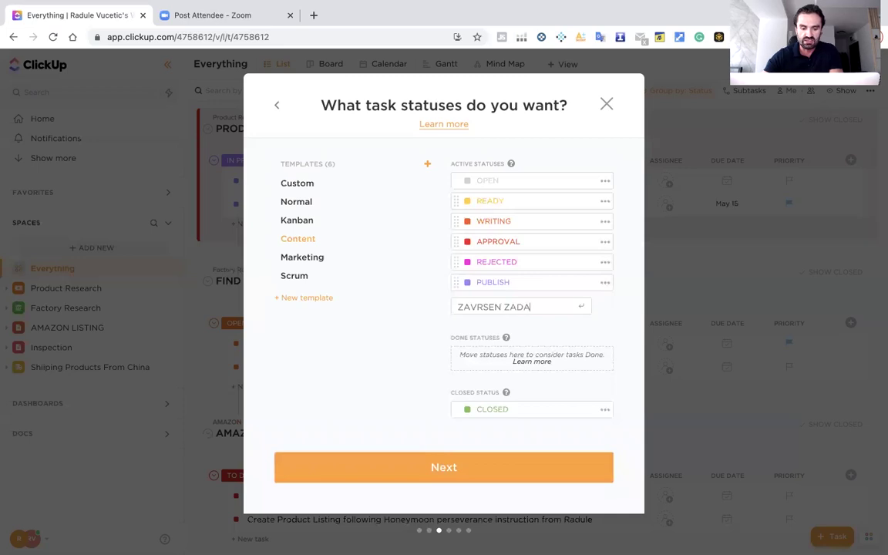
pyautogui.write('TAK')
pyautogui.press('Return')
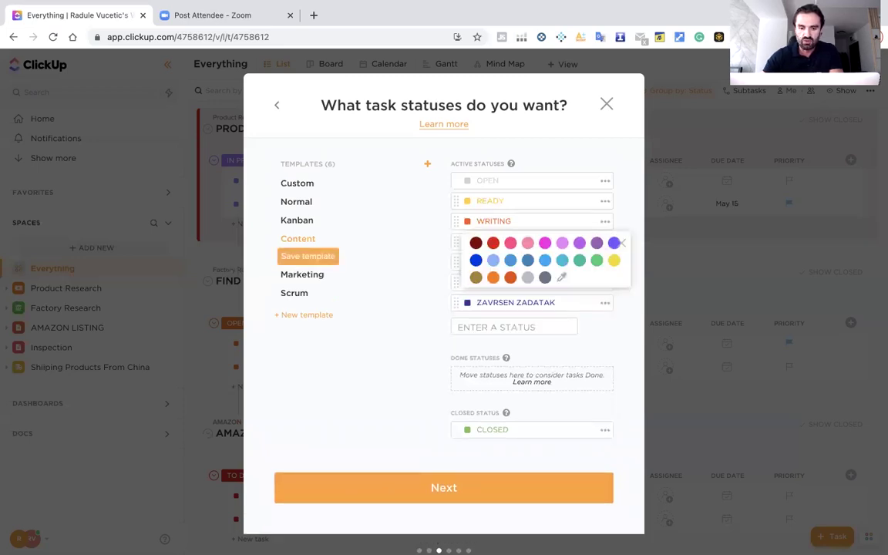
pyautogui.click(580, 260)
pyautogui.click(597, 261)
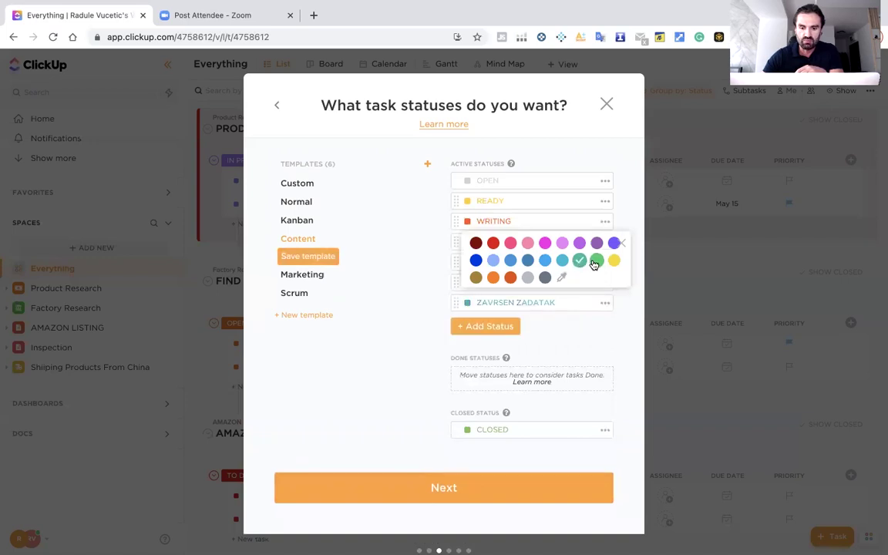
pyautogui.click(493, 243)
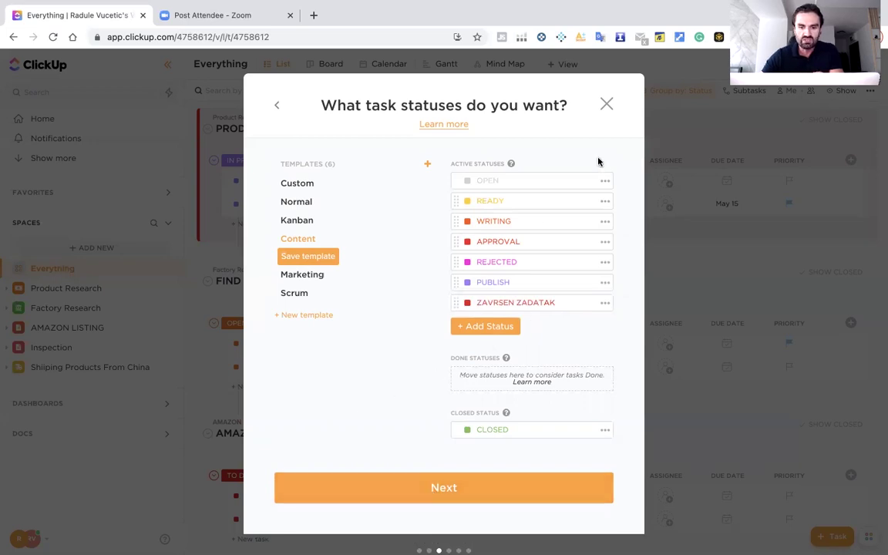
pyautogui.click(605, 105)
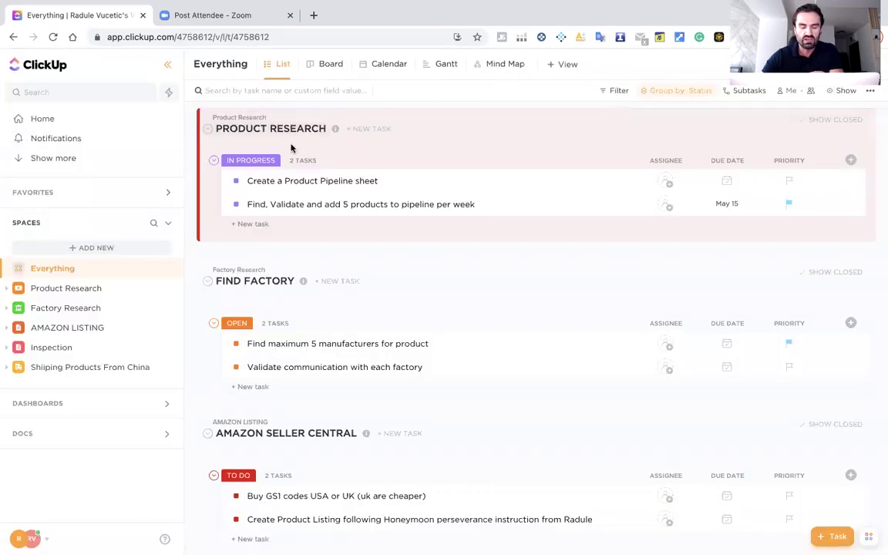
# Look through the existing lists again, comparing the tasks and statuses under Find Factory, Amazon Seller Central, Product Inspection and Shipping Products.
pyautogui.scroll(-1, 426, 299)
pyautogui.scroll(-5, 426, 299)
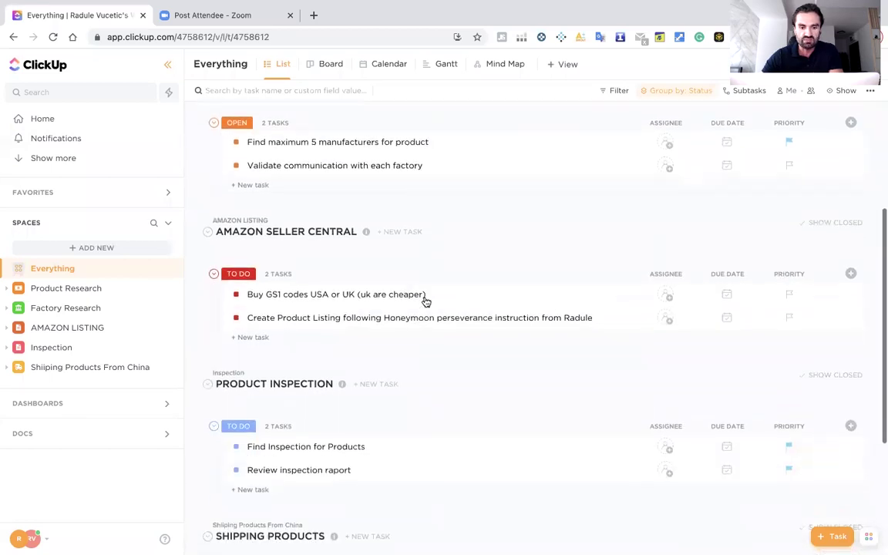
pyautogui.scroll(5, 358, 293)
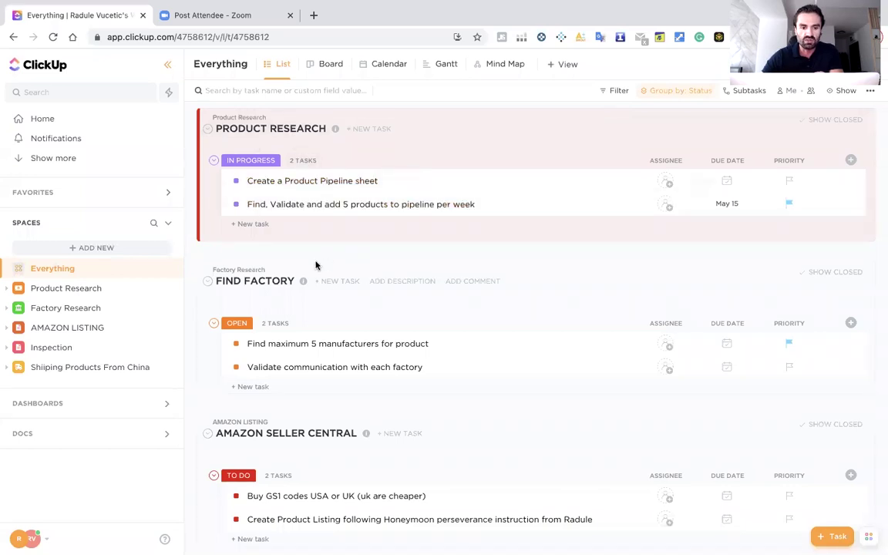
pyautogui.scroll(-5, 322, 262)
pyautogui.scroll(5, 324, 262)
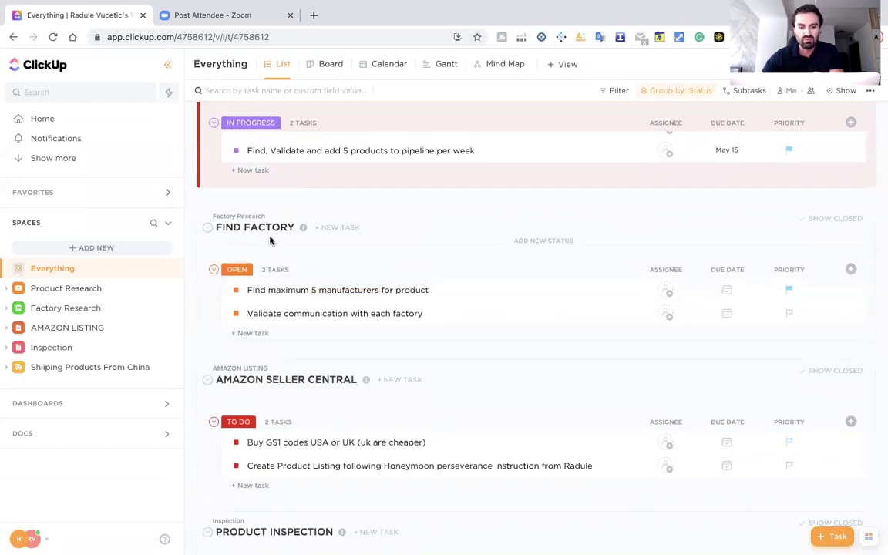
pyautogui.scroll(-1, 304, 272)
pyautogui.scroll(-4, 306, 273)
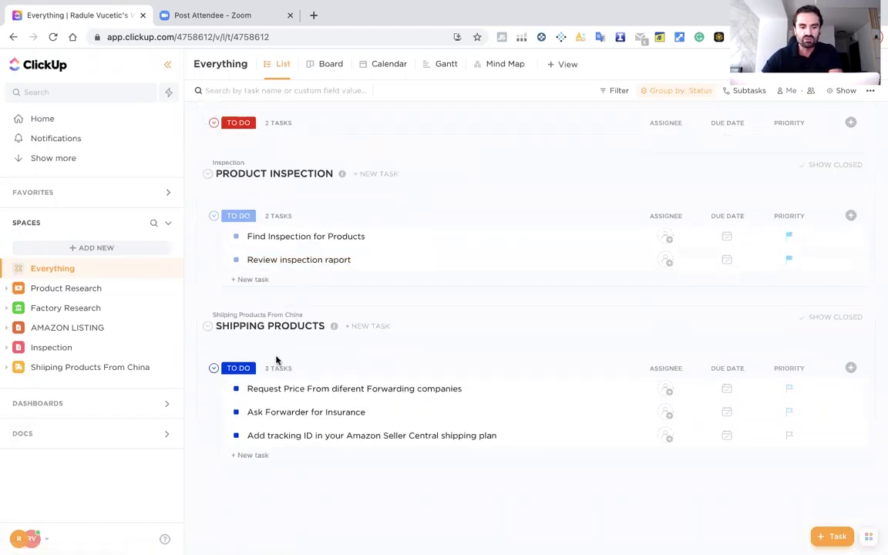
pyautogui.scroll(1, 267, 308)
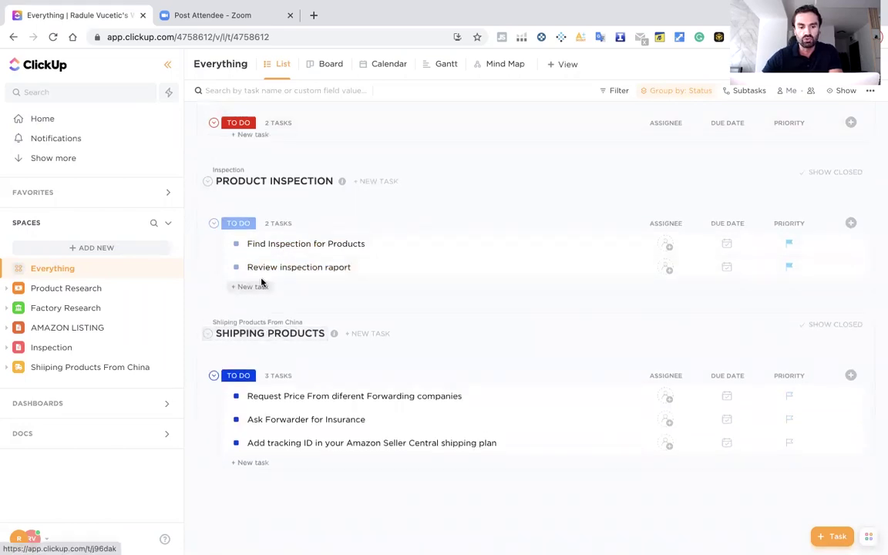
pyautogui.scroll(5, 288, 292)
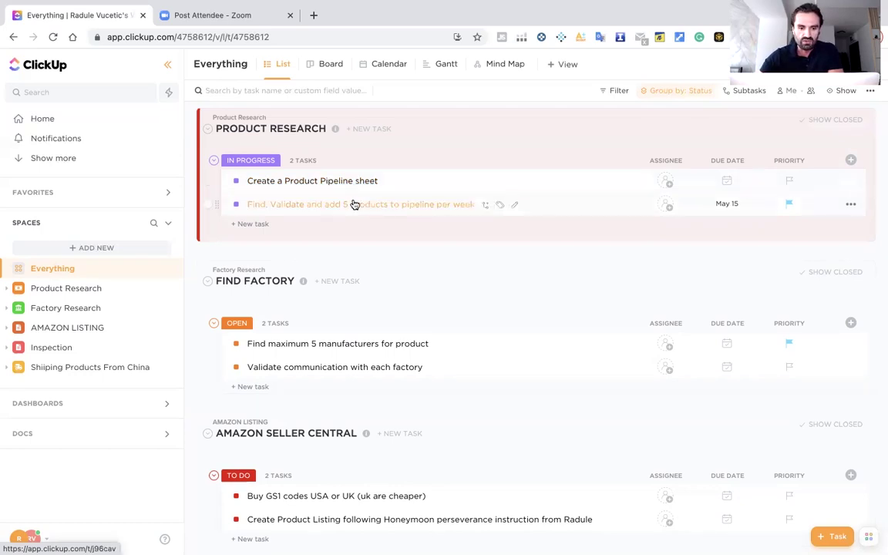
pyautogui.scroll(-3, 352, 202)
pyautogui.scroll(-1, 231, 181)
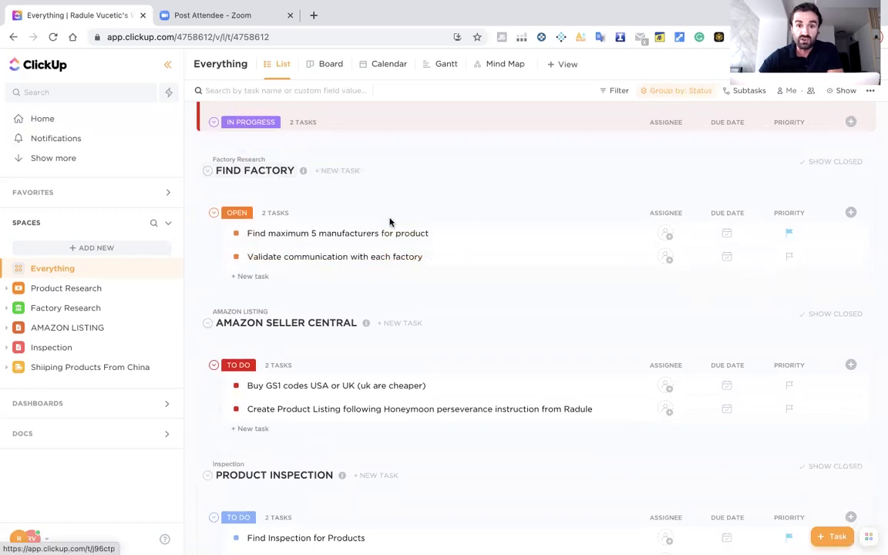
pyautogui.scroll(-1, 324, 198)
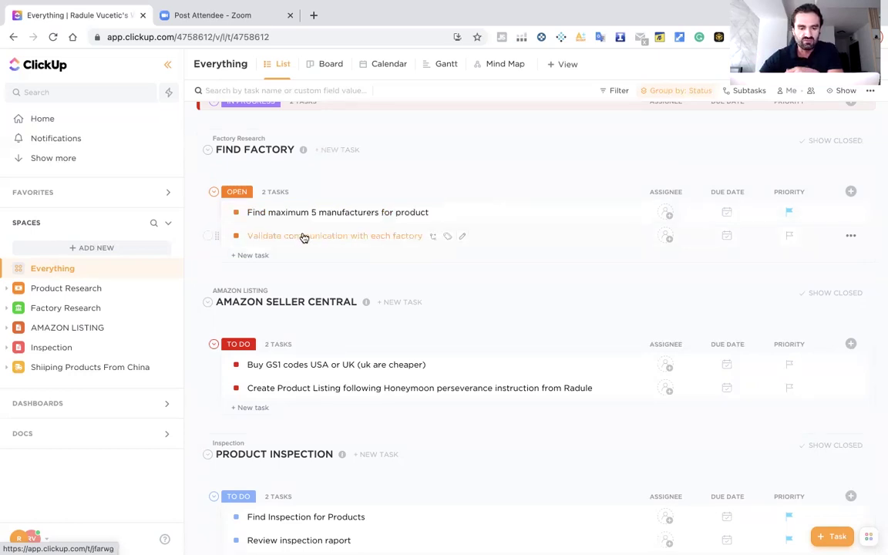
pyautogui.scroll(-1, 332, 235)
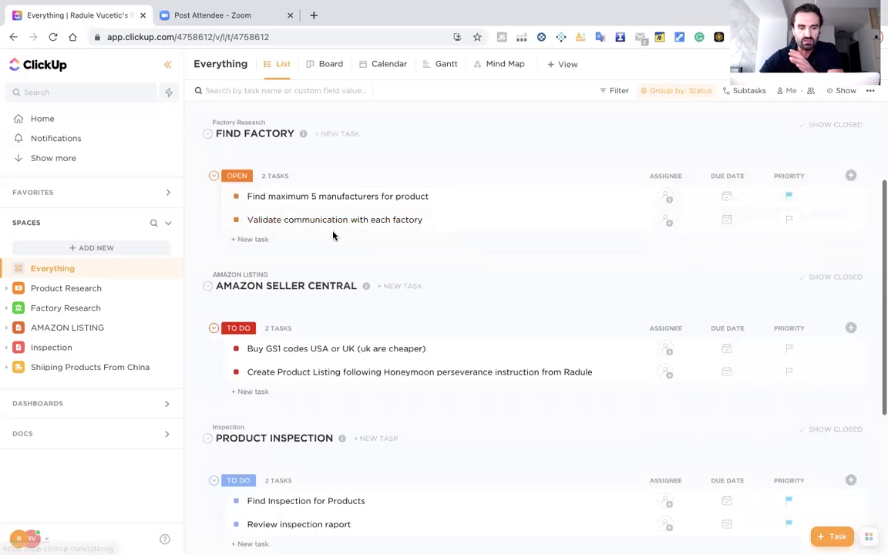
pyautogui.scroll(-5, 333, 234)
pyautogui.scroll(4, 320, 234)
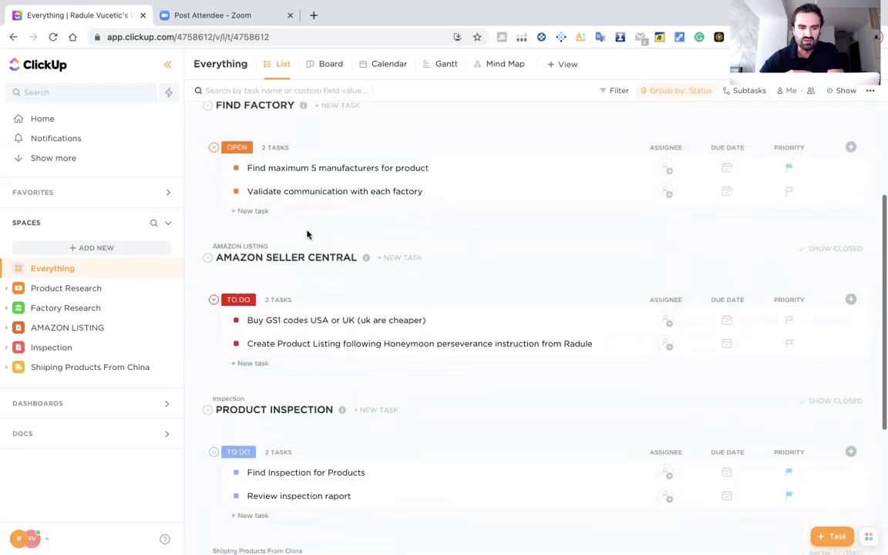
pyautogui.scroll(1, 250, 232)
pyautogui.click(250, 228)
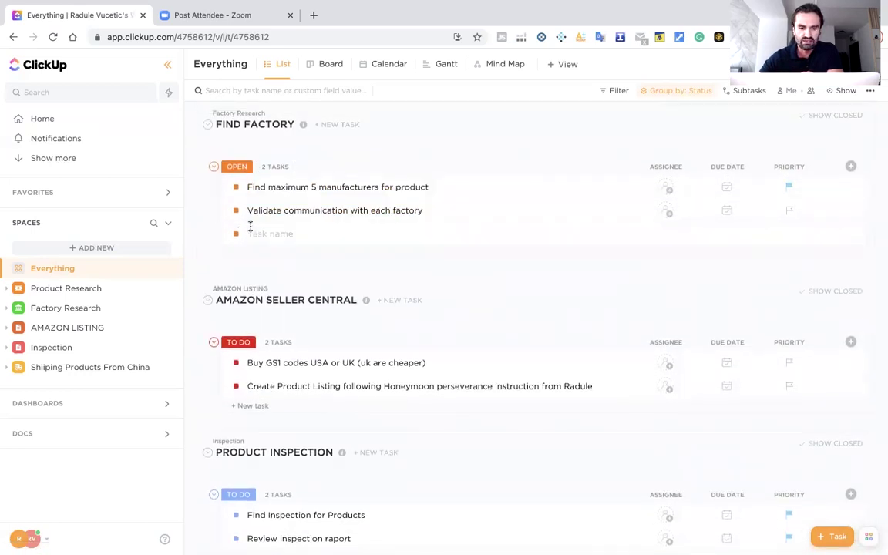
pyautogui.click(298, 257)
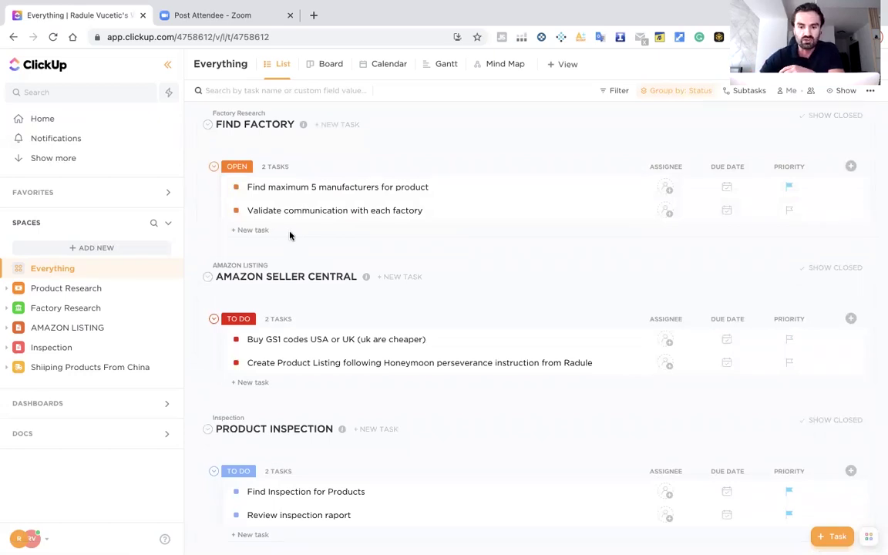
# Set the due date of "Validate communication with each factory" in the Find Factory list to Tuesday, May 11, 2021.
pyautogui.click(727, 210)
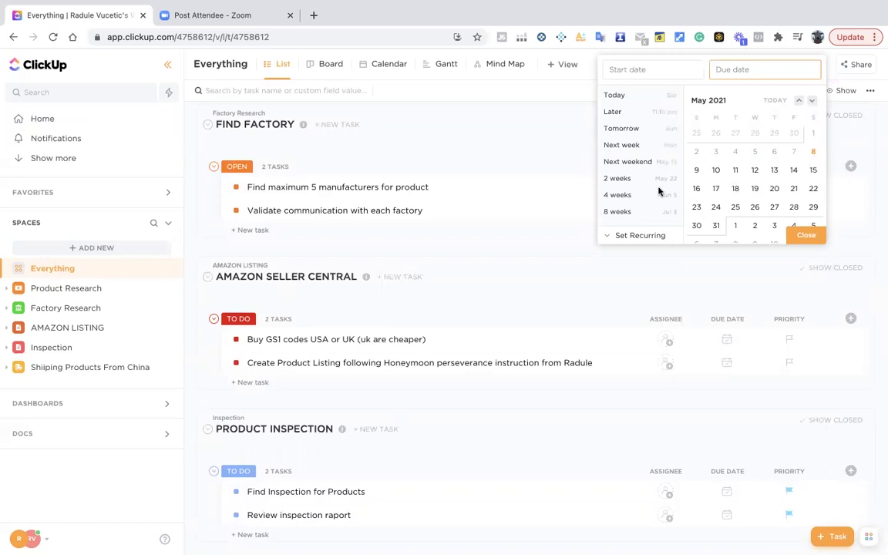
pyautogui.click(809, 170)
pyautogui.click(774, 170)
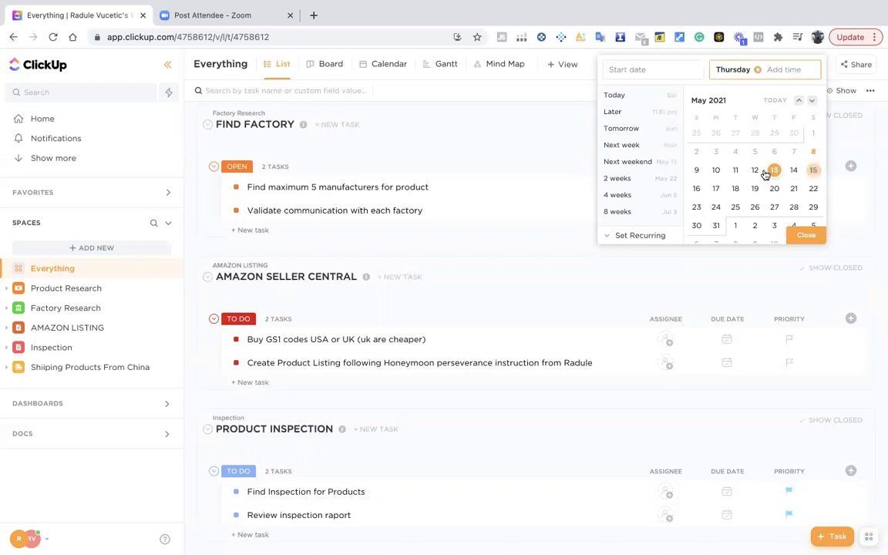
pyautogui.click(717, 171)
pyautogui.click(741, 172)
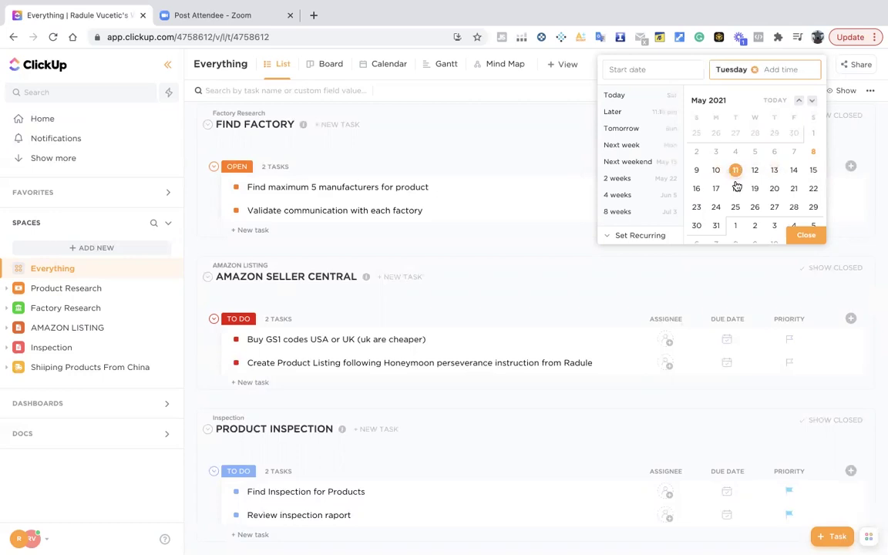
pyautogui.click(796, 235)
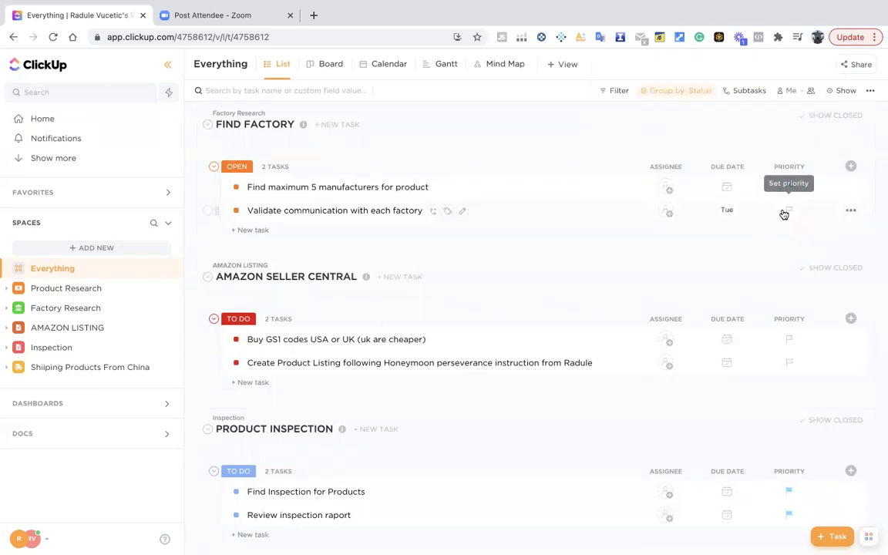
# Give "Validate communication with each factory" High priority and check its assignee options without assigning anyone.
pyautogui.click(787, 211)
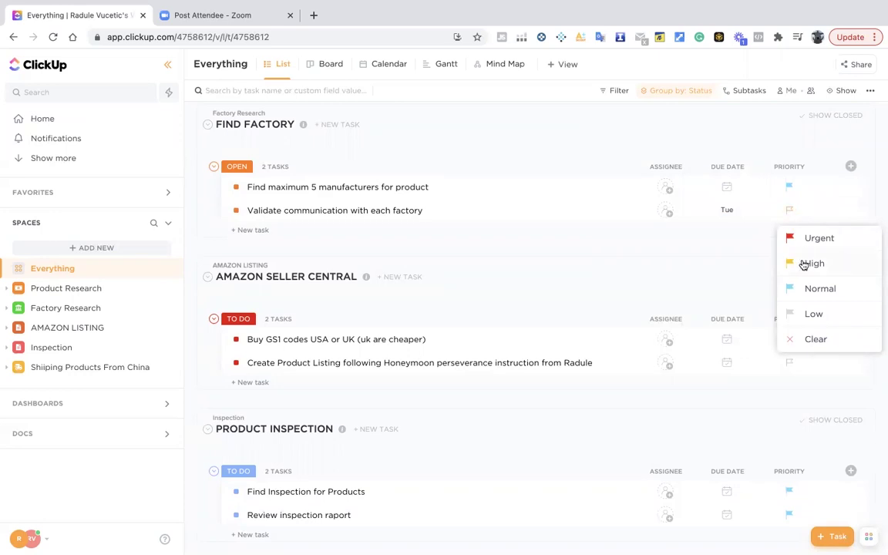
pyautogui.click(803, 264)
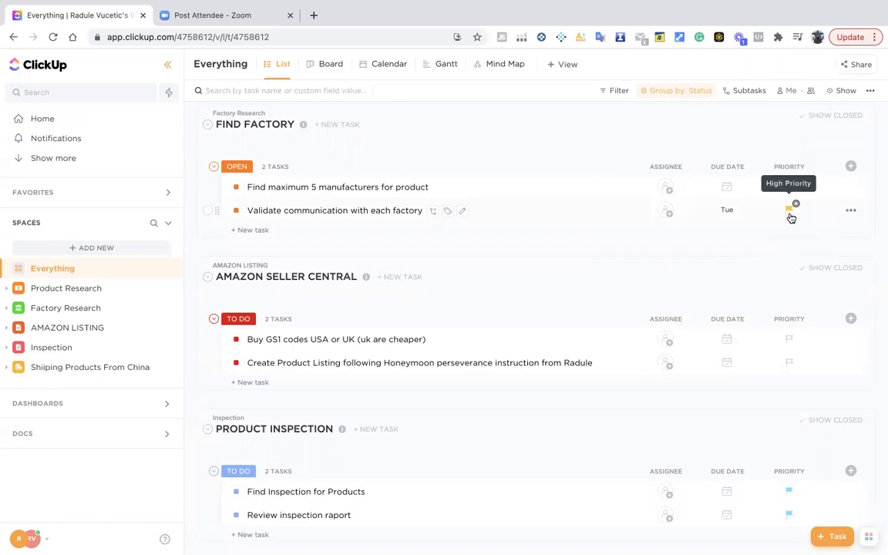
pyautogui.click(667, 212)
pyautogui.click(636, 229)
# Change the status of "Review inspection raport" in the Product Inspection list to ERROR.
pyautogui.scroll(-1, 423, 223)
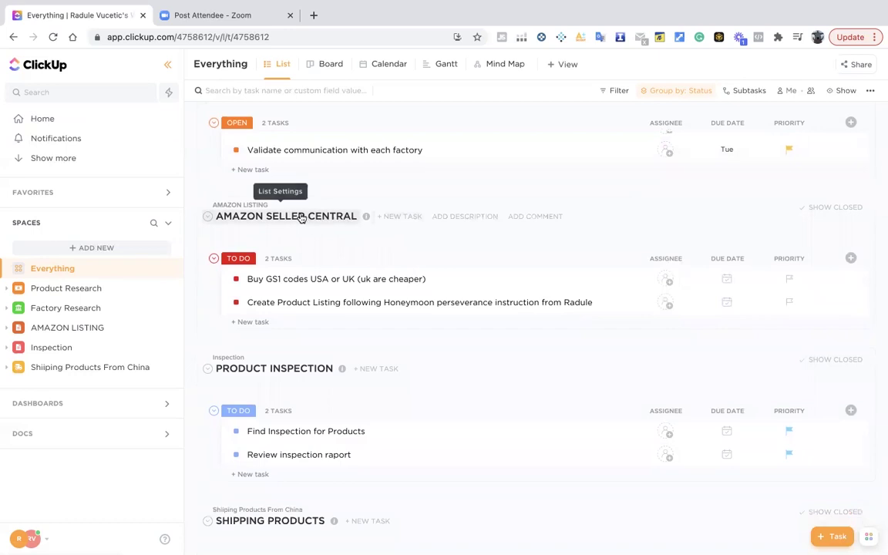
pyautogui.scroll(-1, 293, 202)
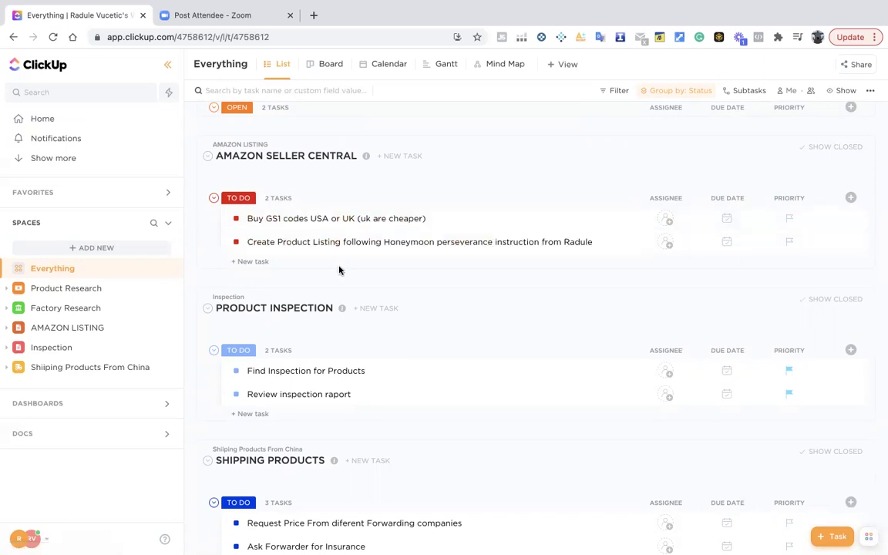
pyautogui.scroll(-1, 336, 269)
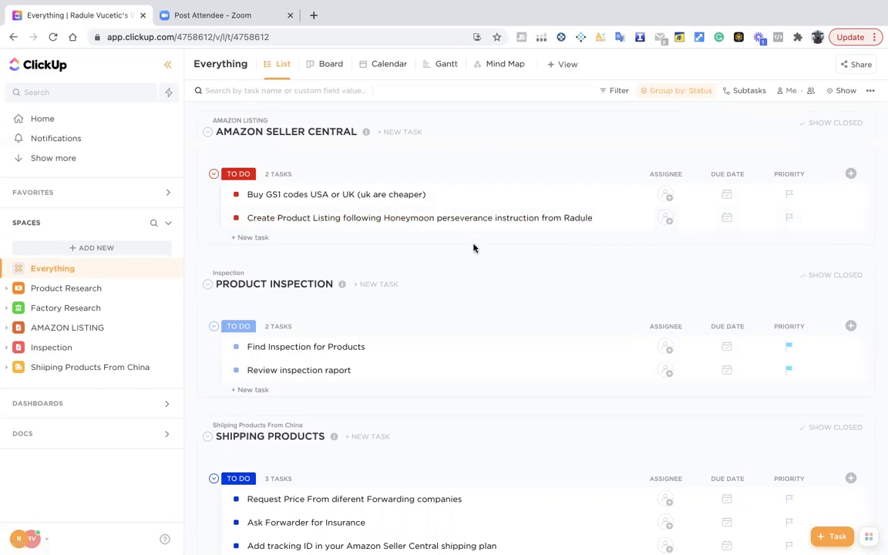
pyautogui.scroll(-2, 473, 247)
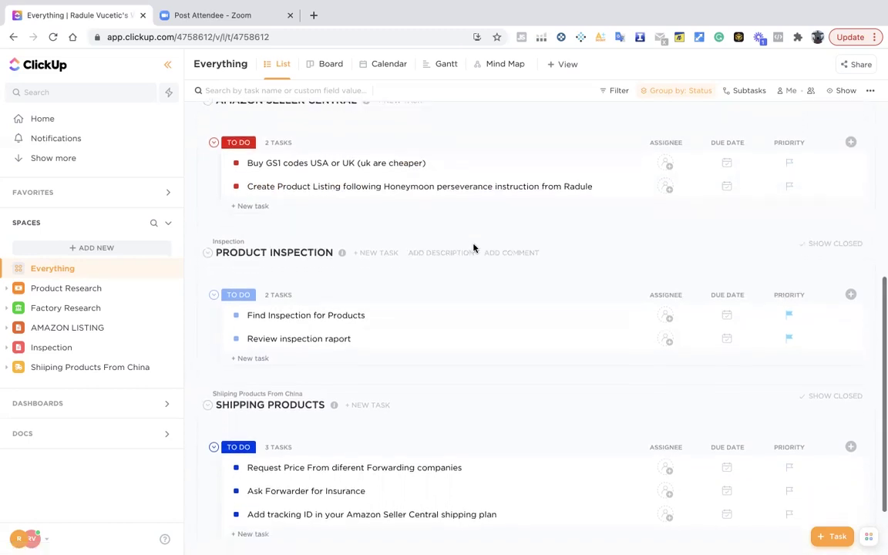
pyautogui.scroll(-3, 439, 229)
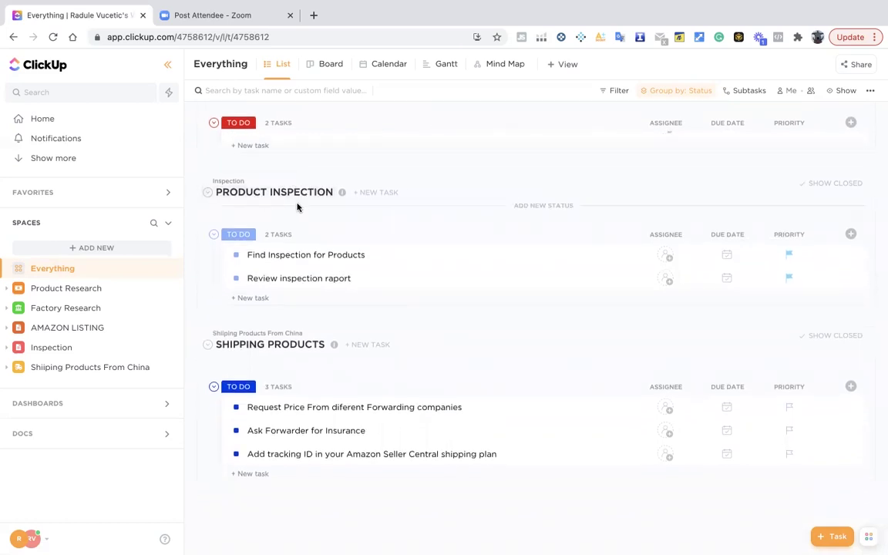
pyautogui.scroll(-1, 299, 206)
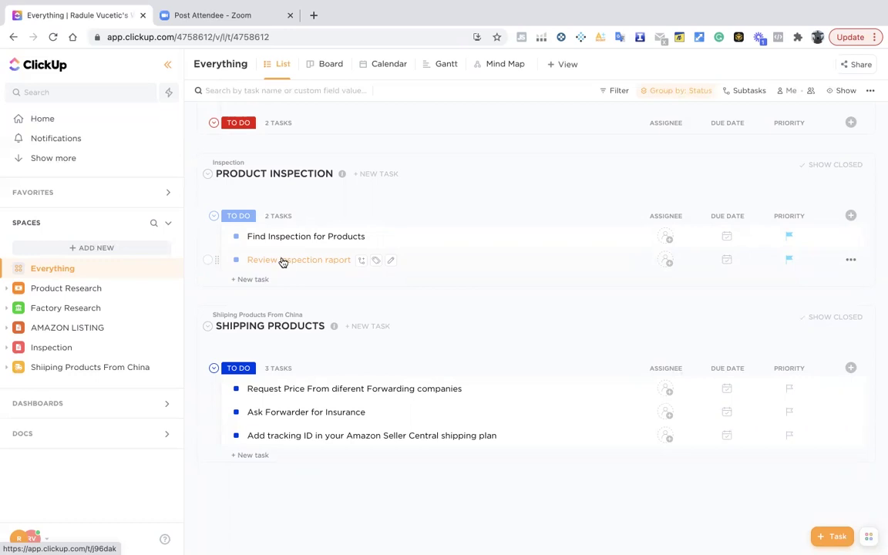
pyautogui.click(235, 260)
pyautogui.click(266, 365)
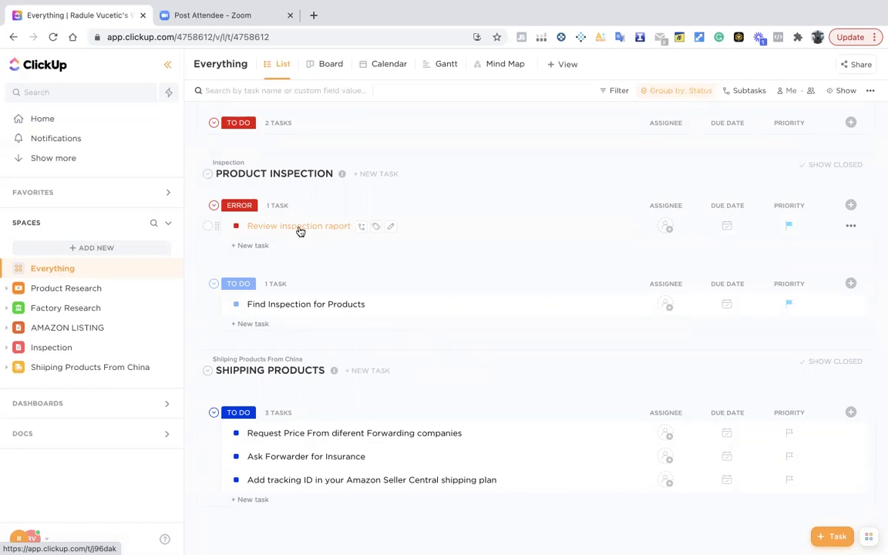
# Review the Shipping Products tasks and start a new task under IN PROGRESS in the Product Research list.
pyautogui.scroll(-2, 305, 234)
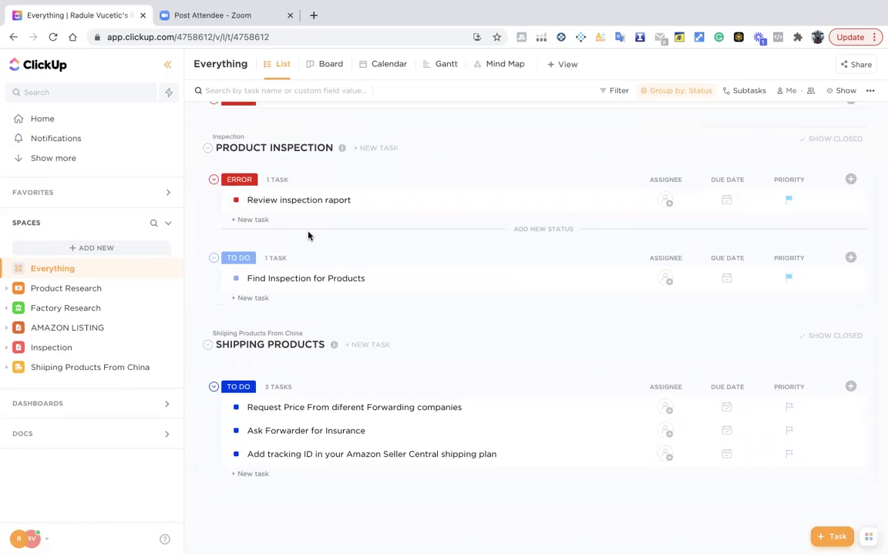
pyautogui.scroll(-1, 308, 235)
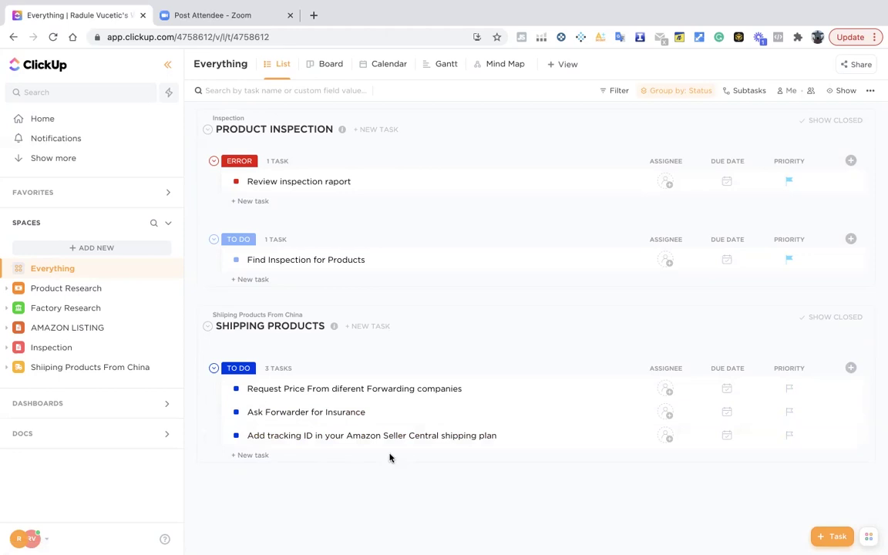
pyautogui.scroll(3, 385, 451)
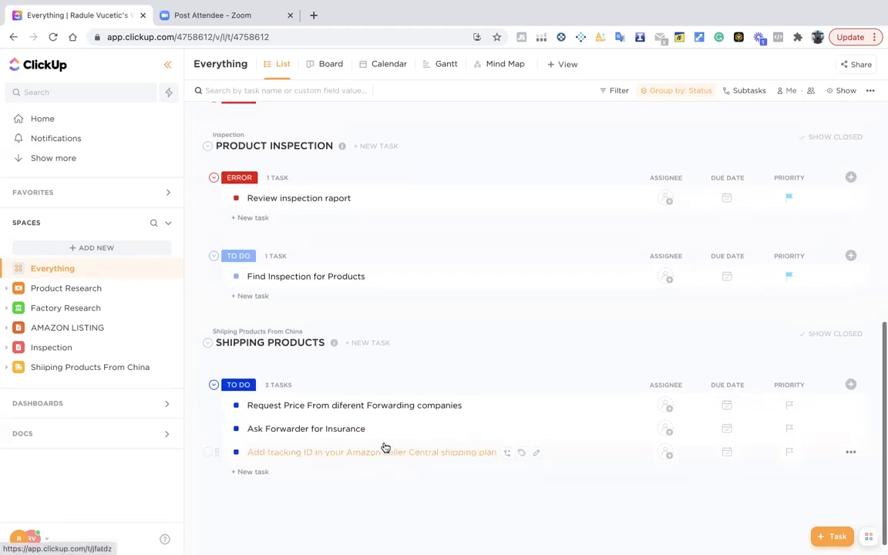
pyautogui.scroll(10, 386, 448)
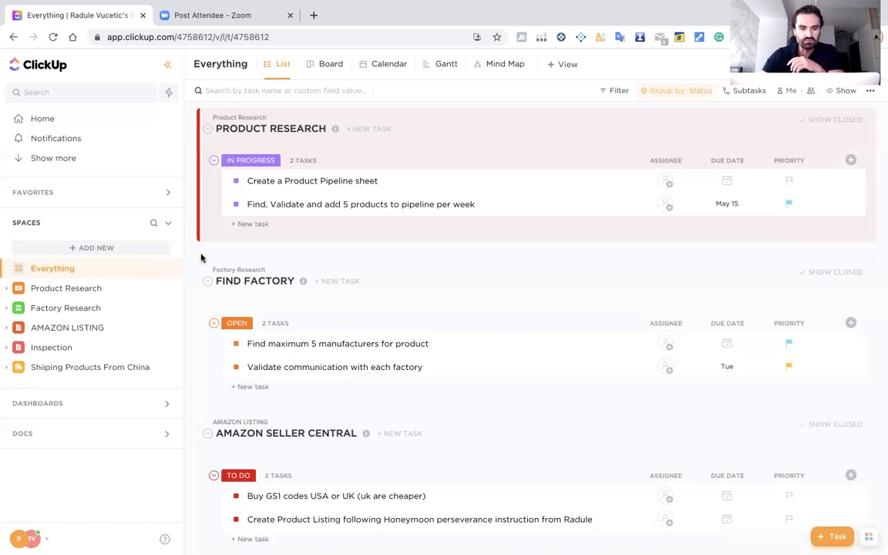
pyautogui.click(245, 224)
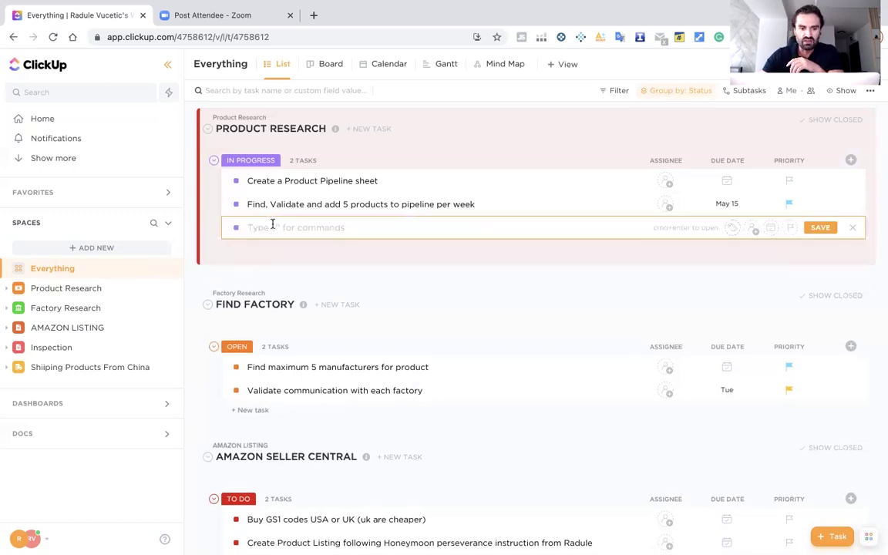